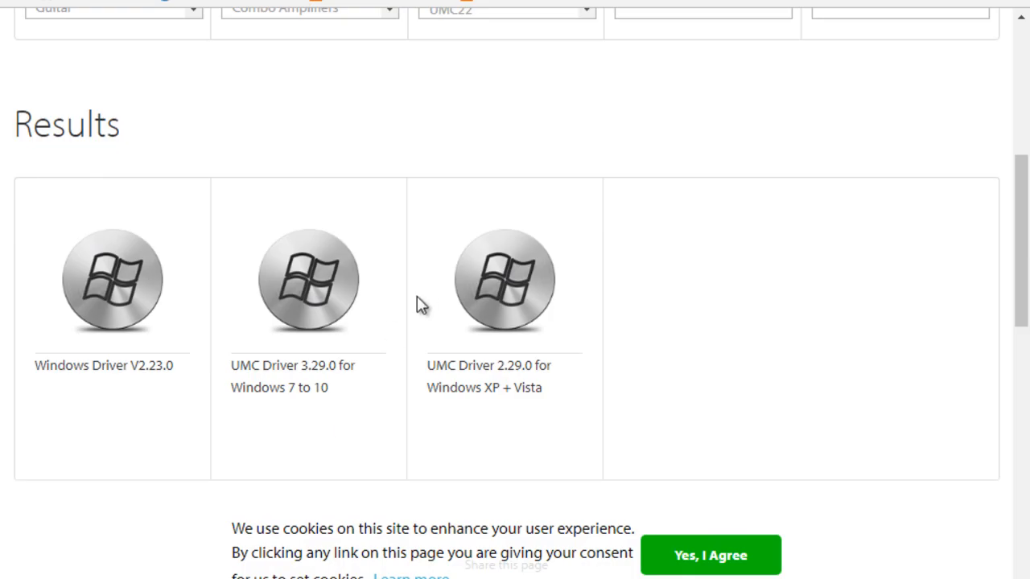
# Open the UMC Driver 3.29.0 for Windows 7 to 10 from the UMC204HD driver results
pyautogui.scroll(5, 410, 301)
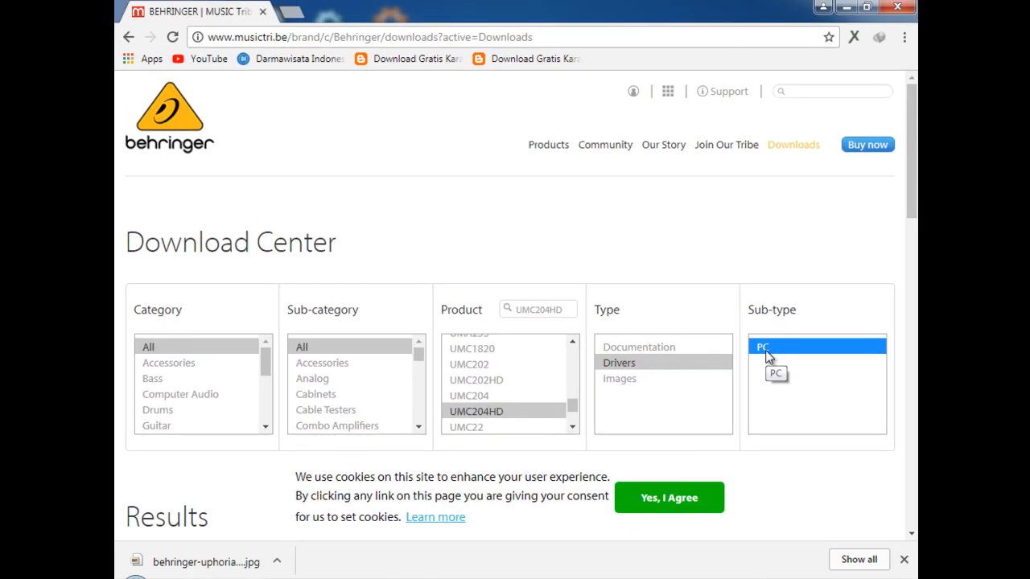
pyautogui.scroll(-3, 793, 478)
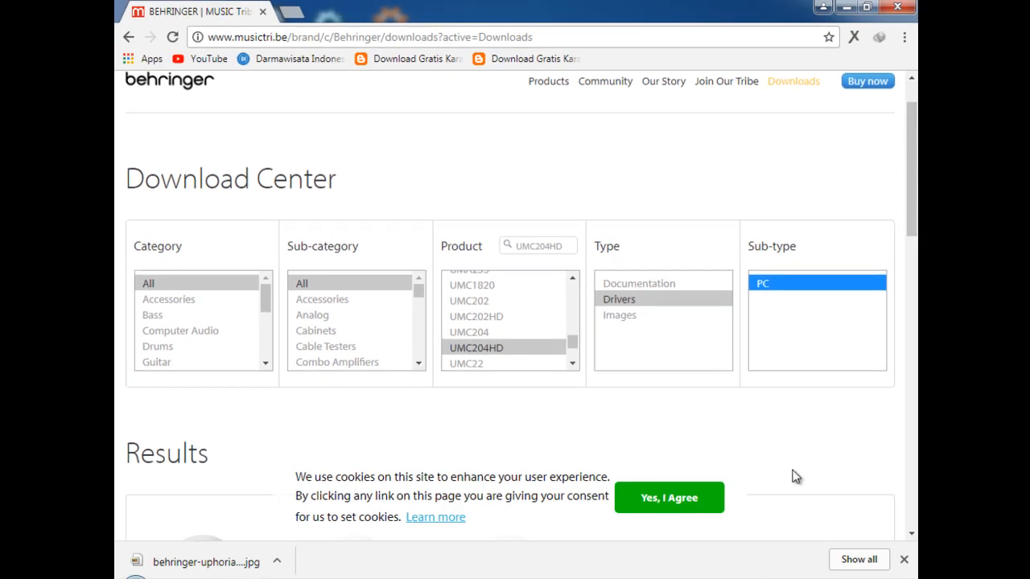
pyautogui.scroll(-1, 793, 478)
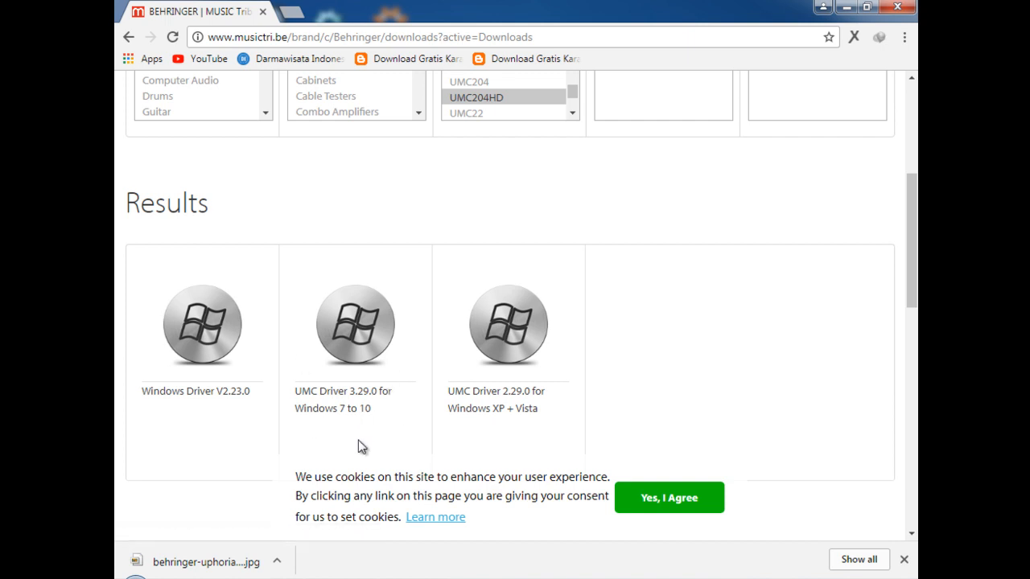
pyautogui.click(356, 346)
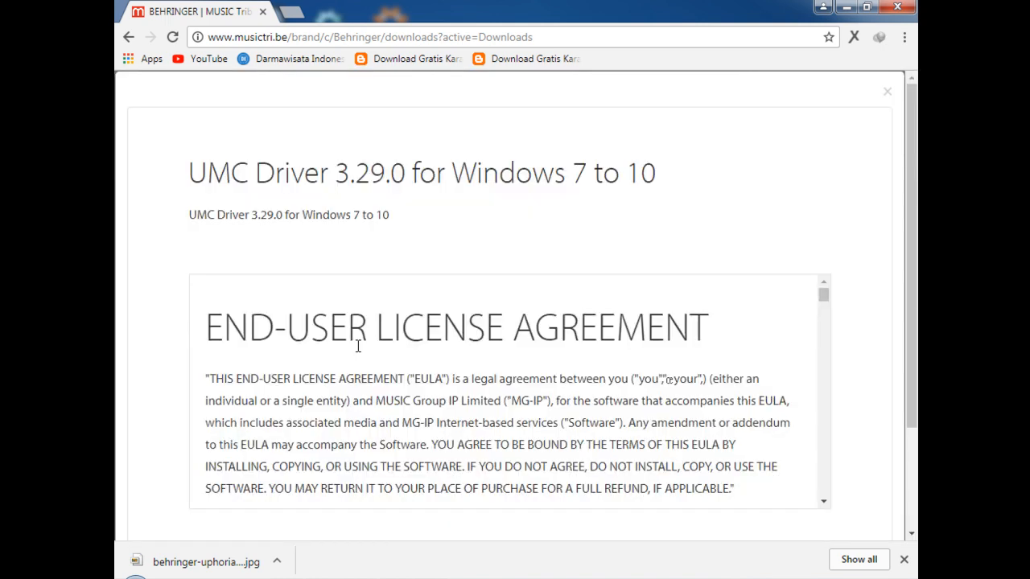
# Agree to the licence terms for the UMC driver download, and minimize the browser window
pyautogui.scroll(-10, 456, 386)
pyautogui.scroll(-20, 664, 428)
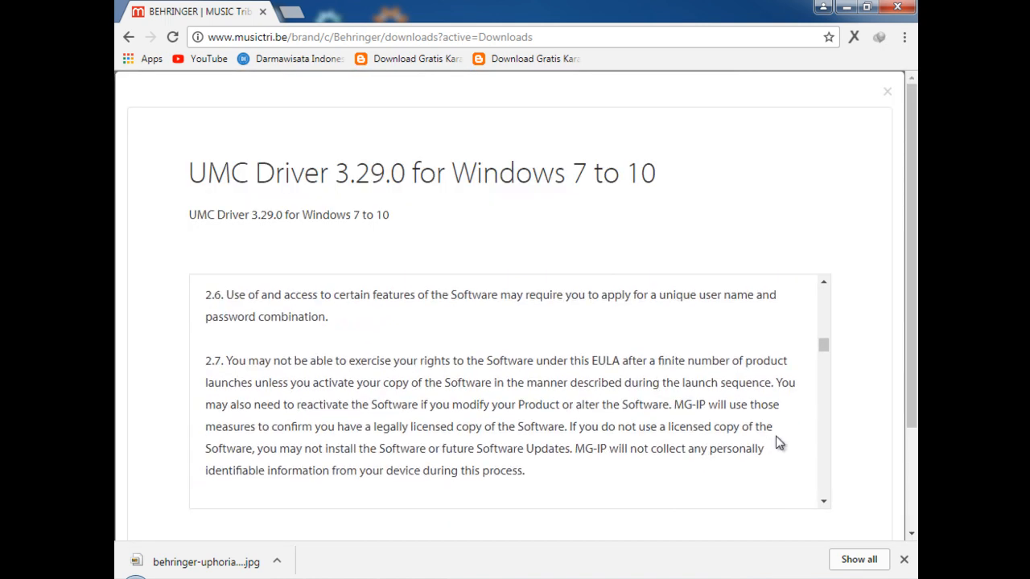
pyautogui.scroll(-5, 756, 464)
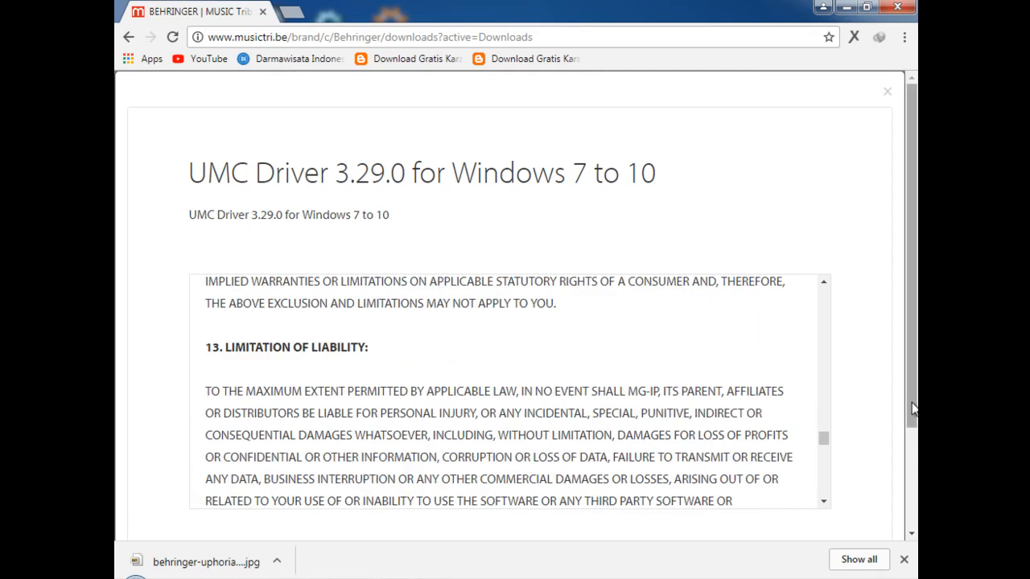
pyautogui.scroll(-2, 911, 403)
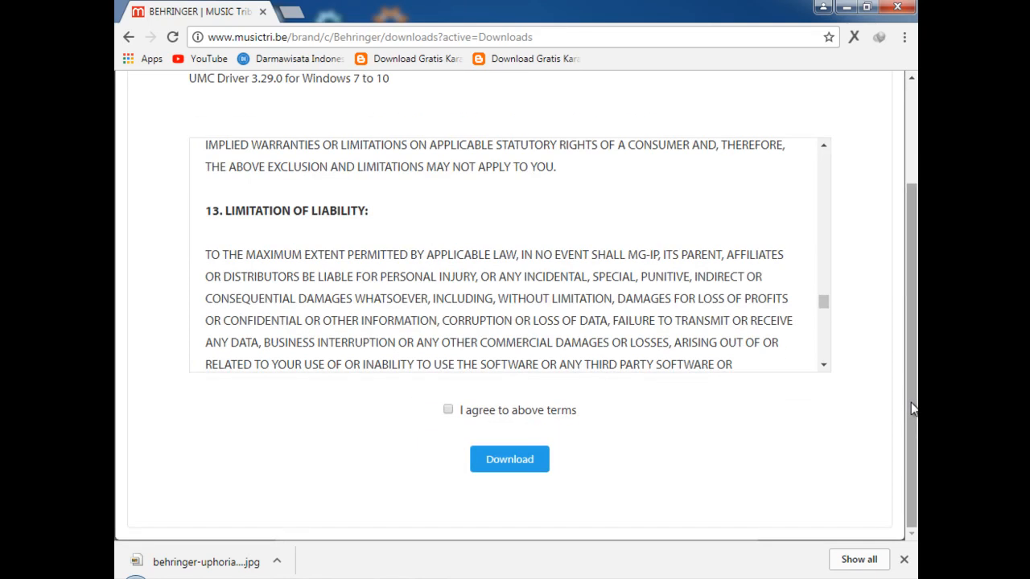
pyautogui.click(448, 411)
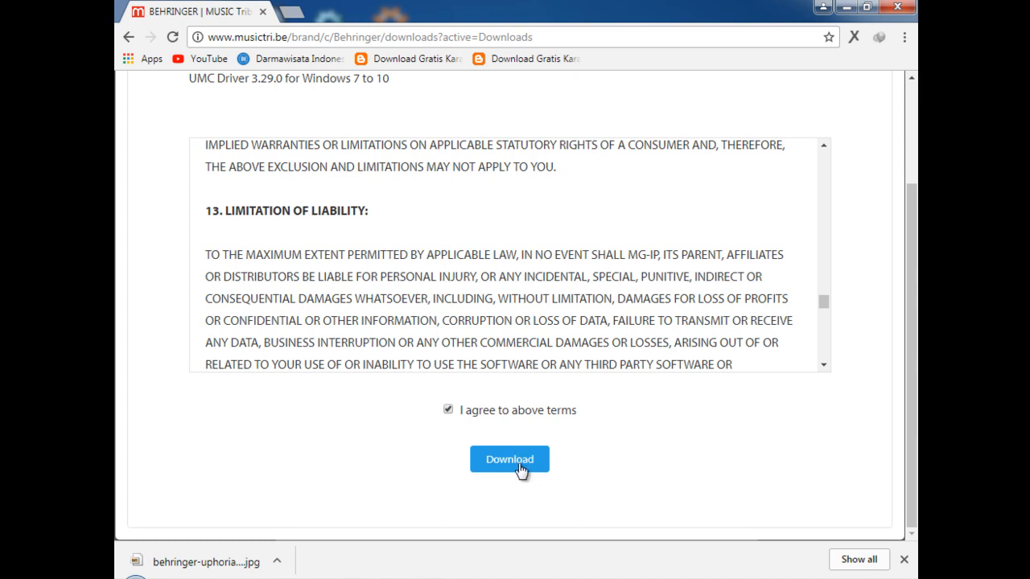
pyautogui.click(847, 9)
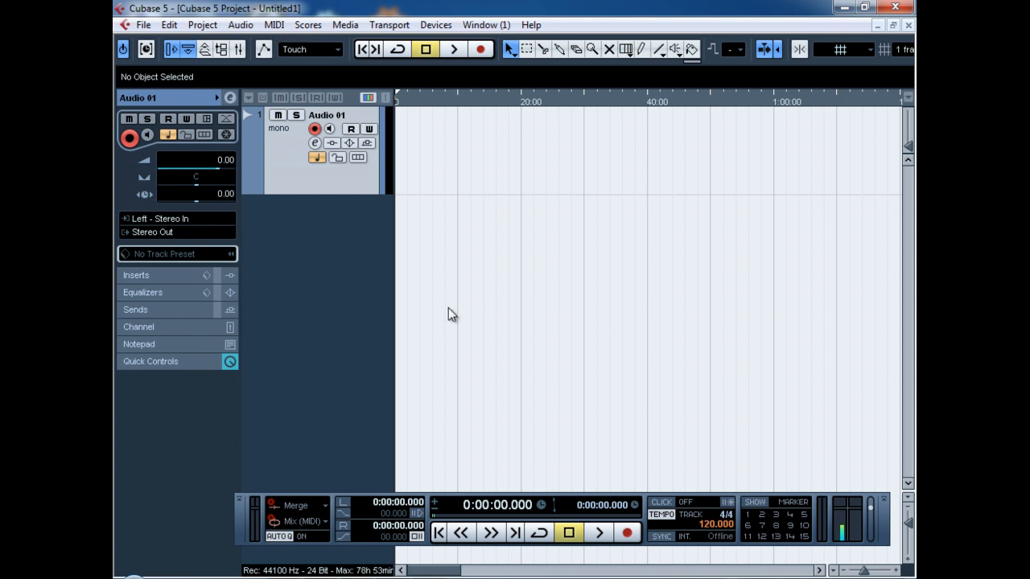
# In Device Setup, choose UMC ASIO Driver as the ASIO driver of the VST Audio System, keeping the current driver
pyautogui.click(439, 25)
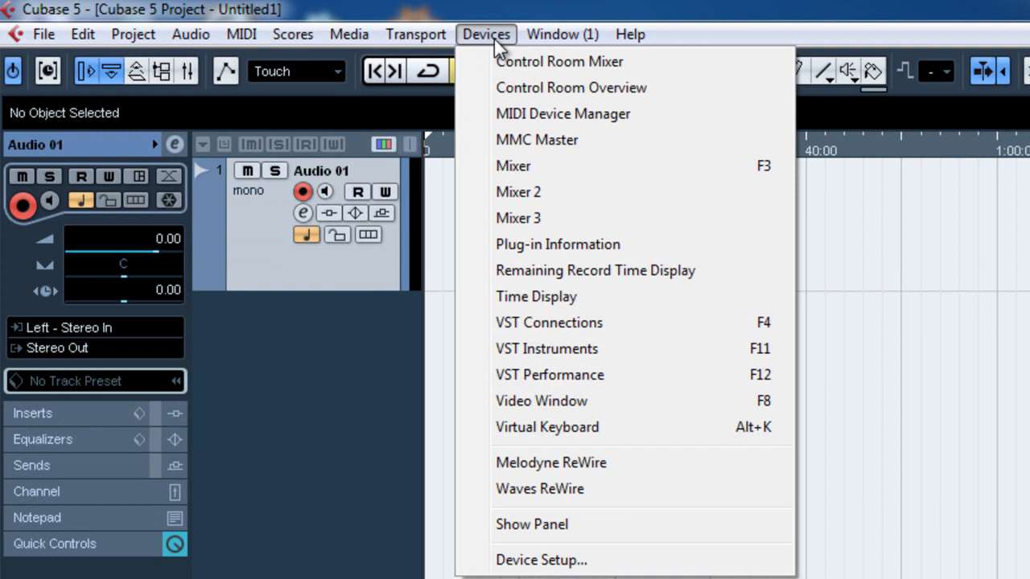
pyautogui.click(559, 563)
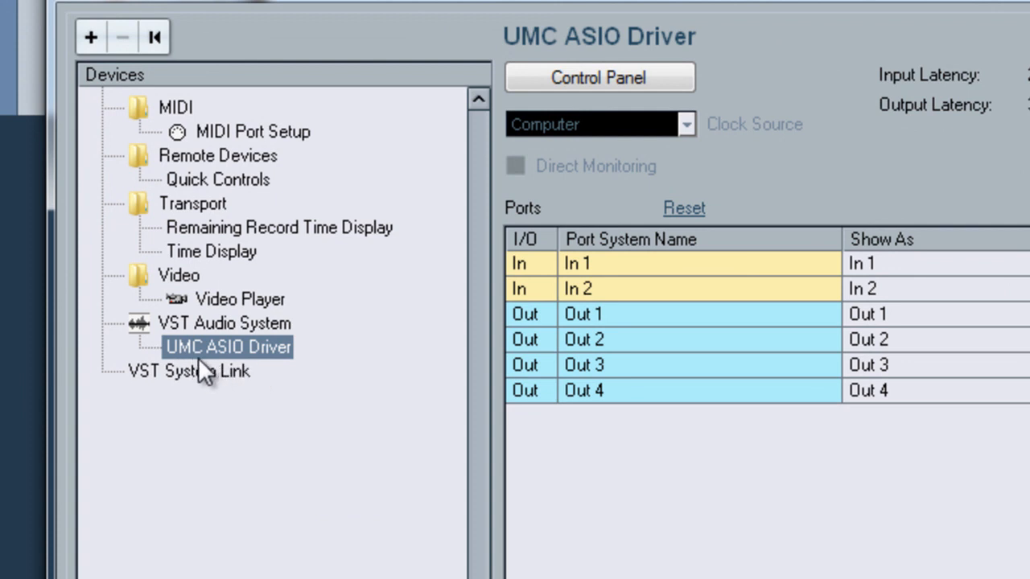
pyautogui.click(233, 324)
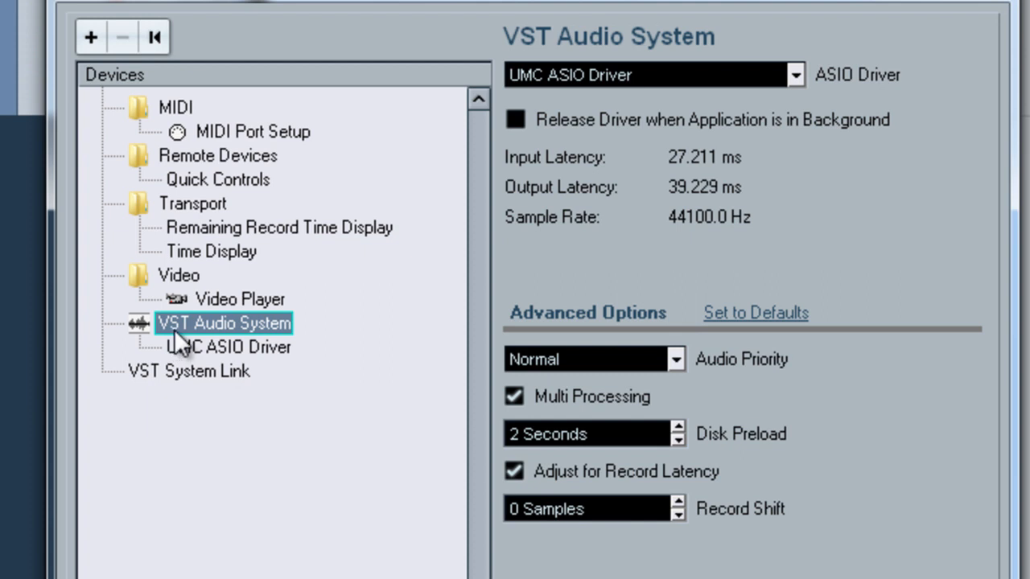
pyautogui.click(796, 75)
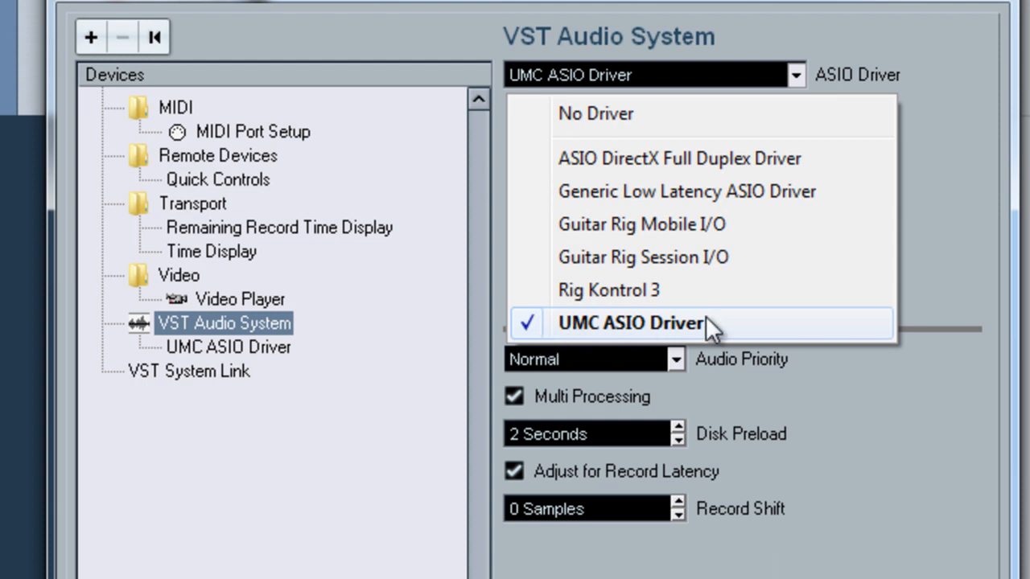
pyautogui.click(602, 324)
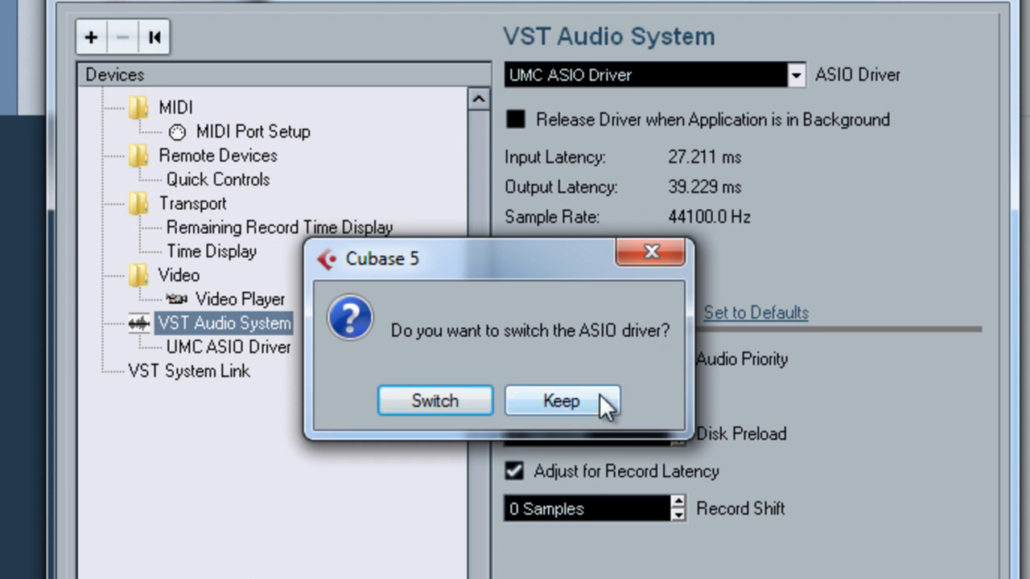
pyautogui.click(603, 397)
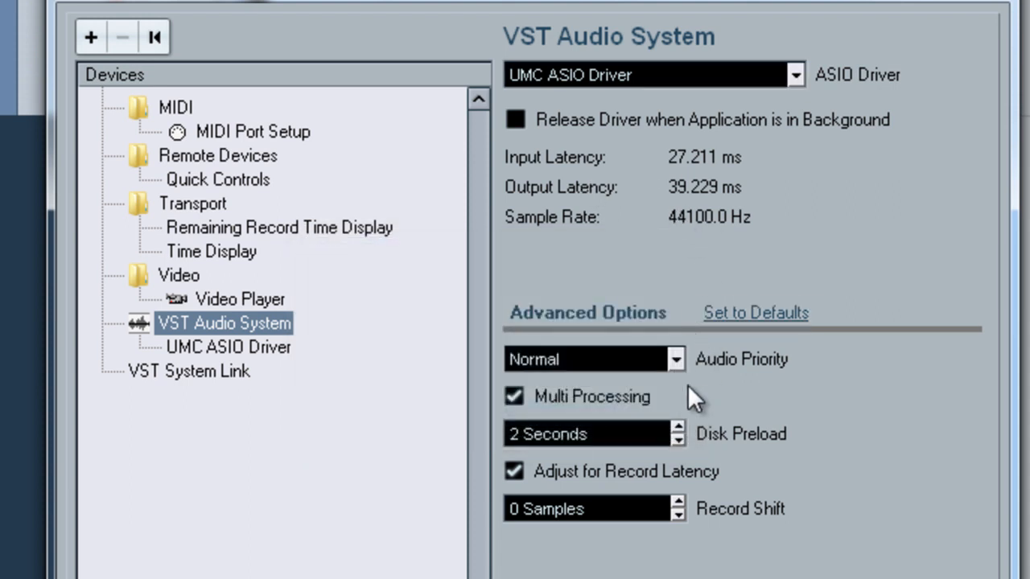
# Open the UMC ASIO Driver's control panel and review its output channel and bit-depth format options
pyautogui.click(241, 348)
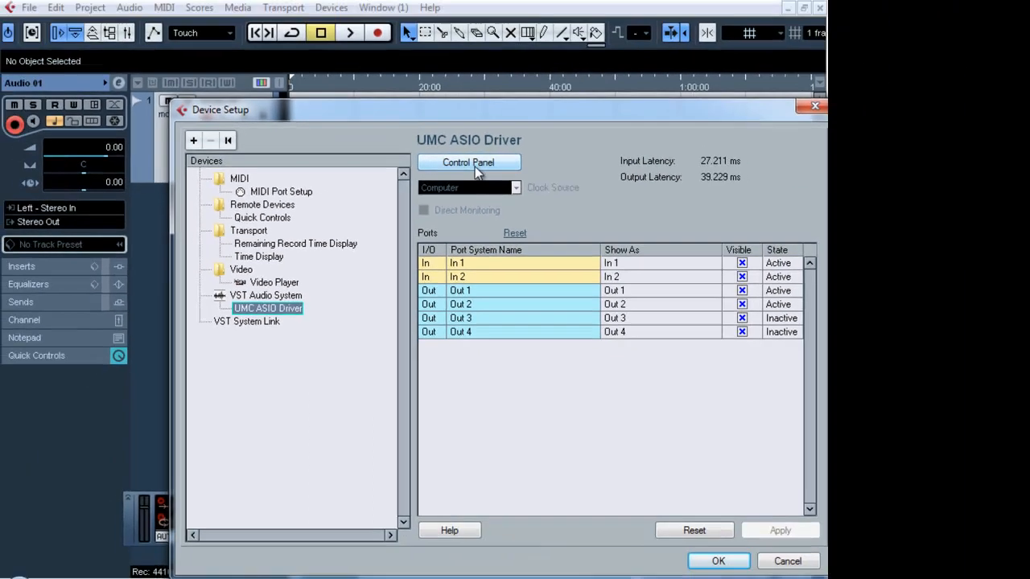
pyautogui.click(609, 80)
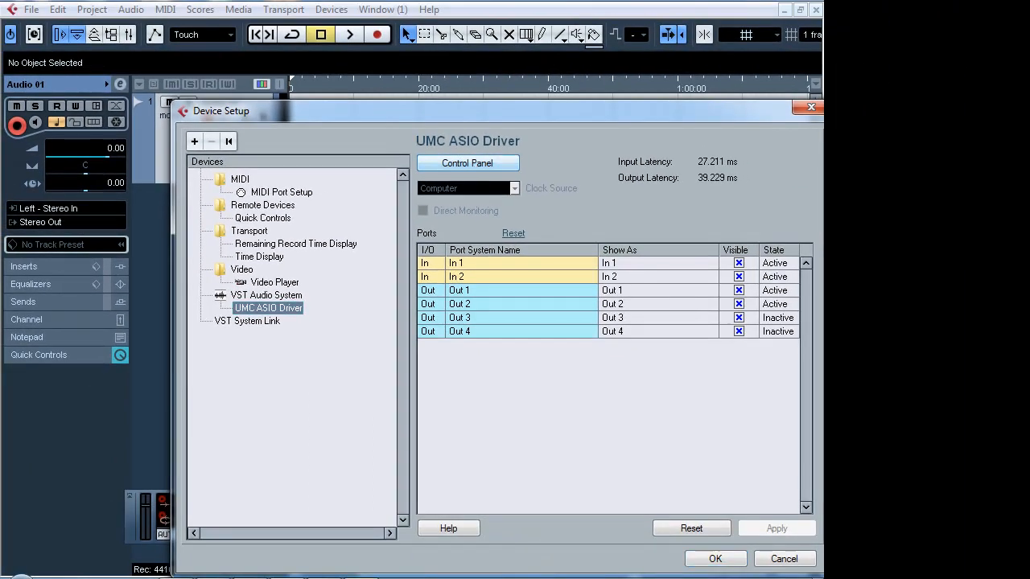
pyautogui.click(474, 165)
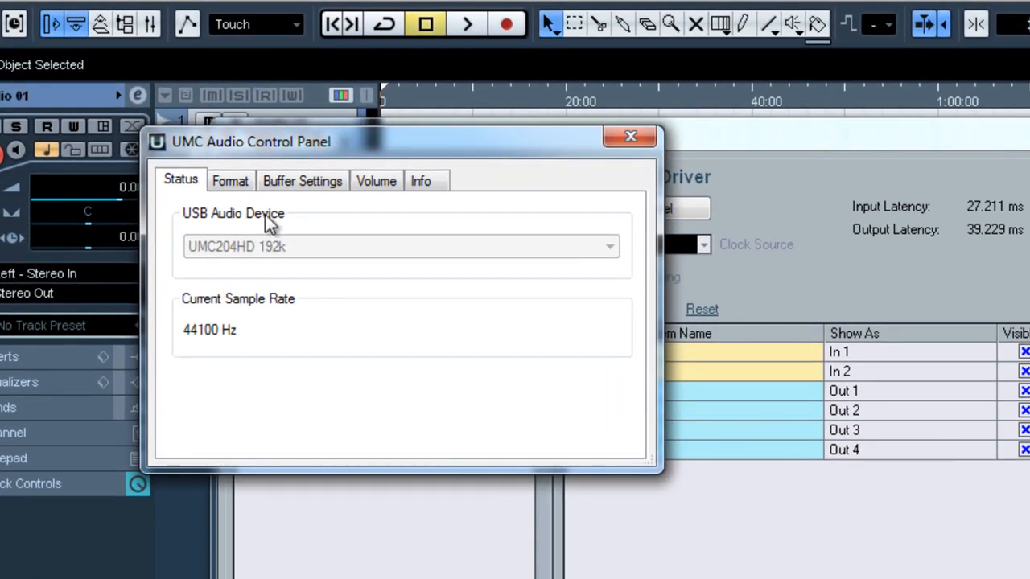
pyautogui.click(190, 145)
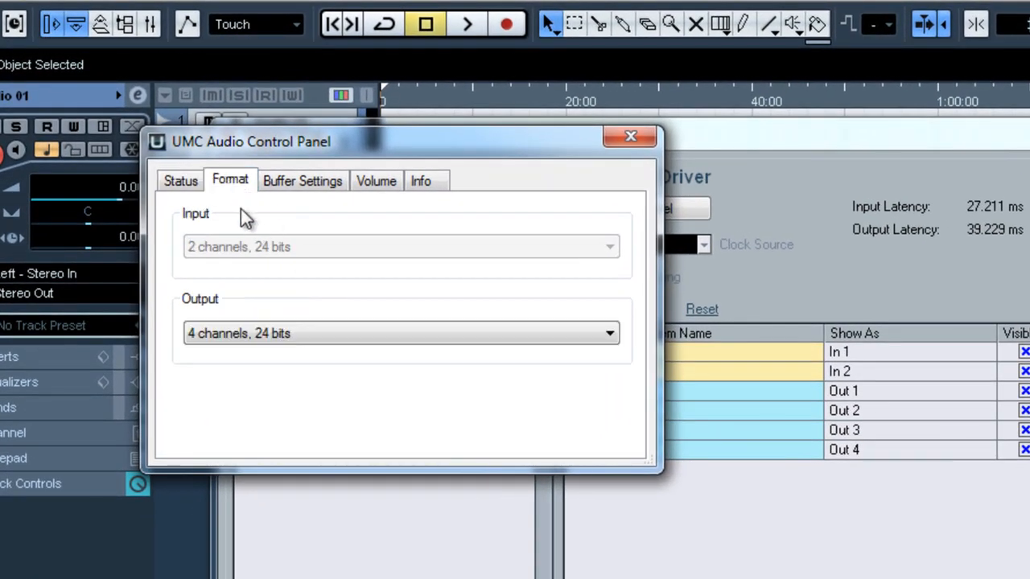
pyautogui.click(274, 341)
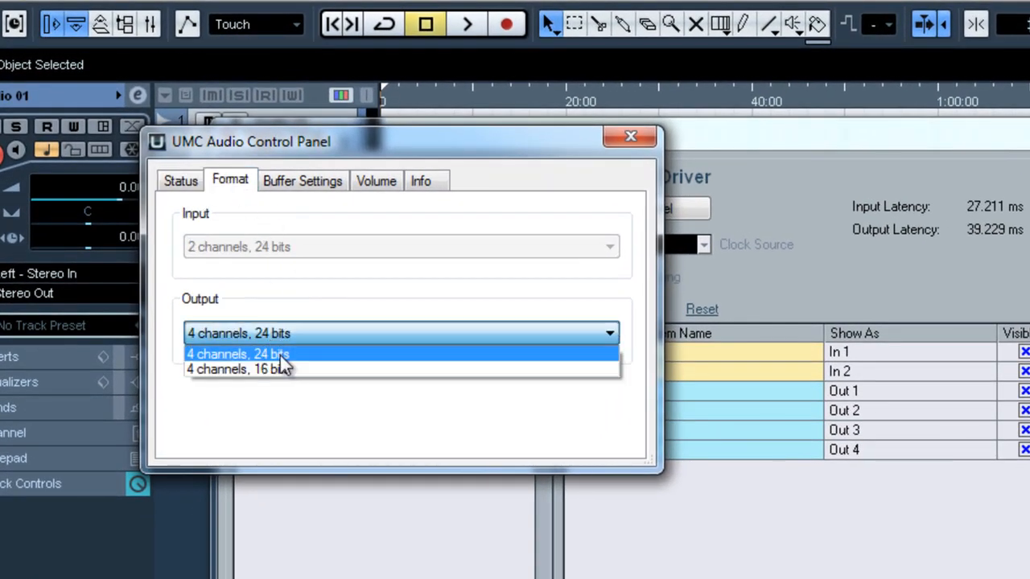
pyautogui.click(318, 183)
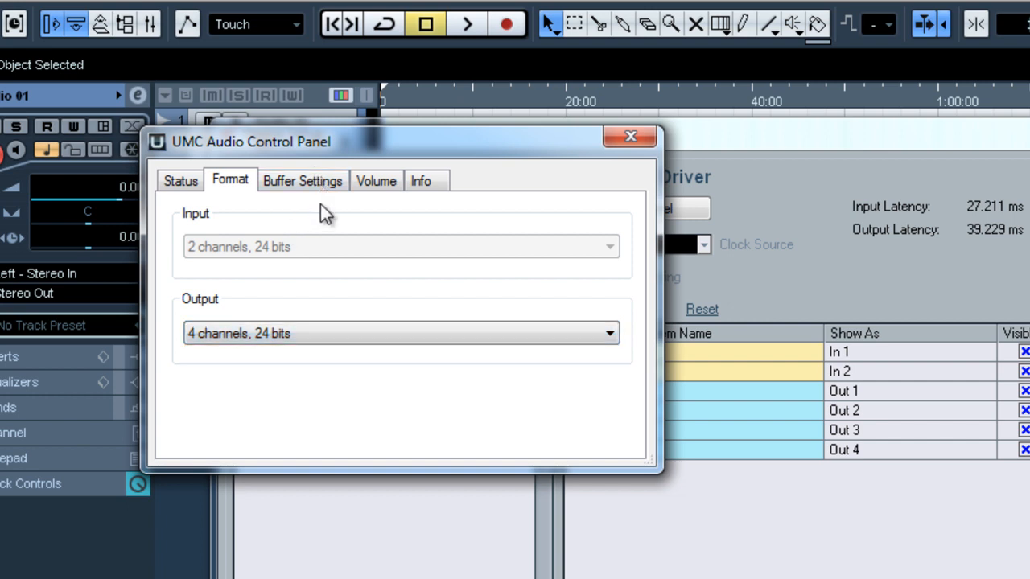
pyautogui.click(309, 338)
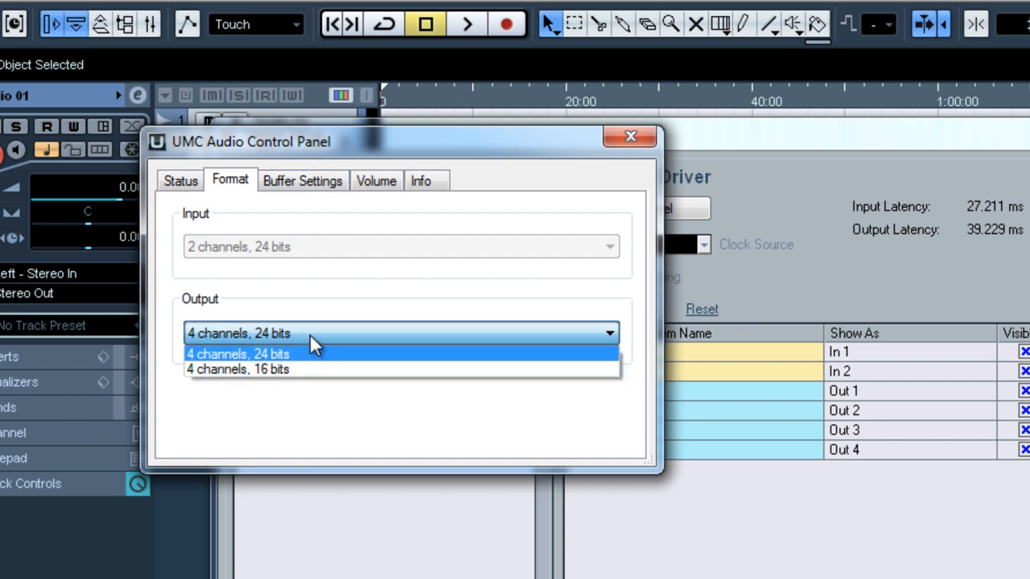
pyautogui.click(344, 269)
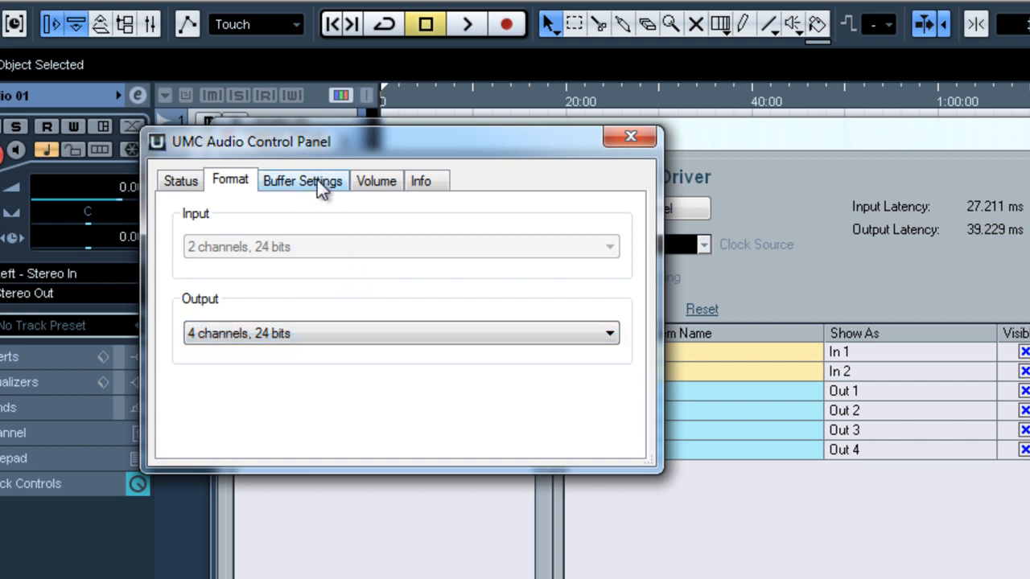
# Try an ASIO buffer size of 256 samples in the UMC control panel, and set it back to 1024 samples
pyautogui.click(322, 183)
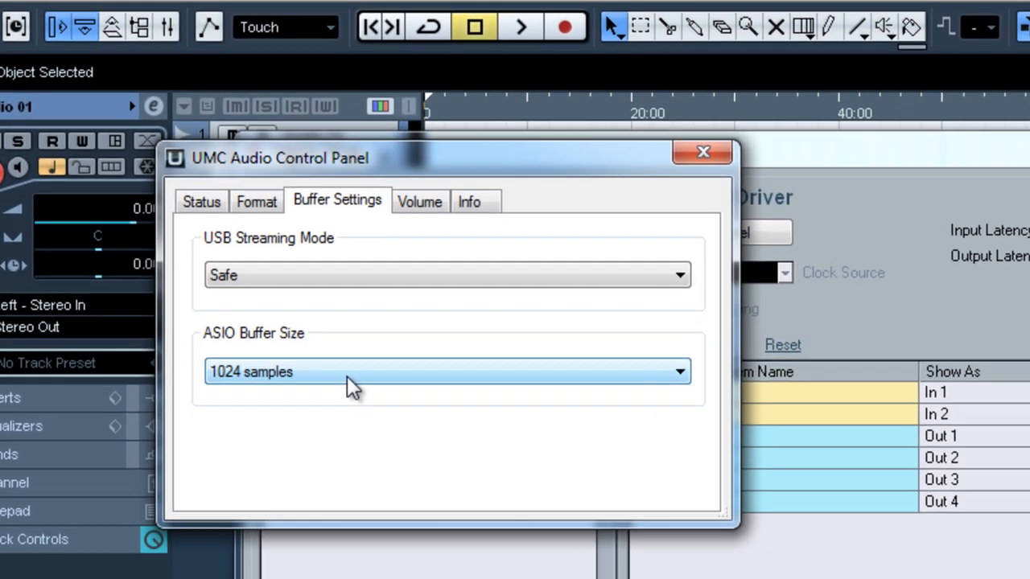
pyautogui.click(313, 343)
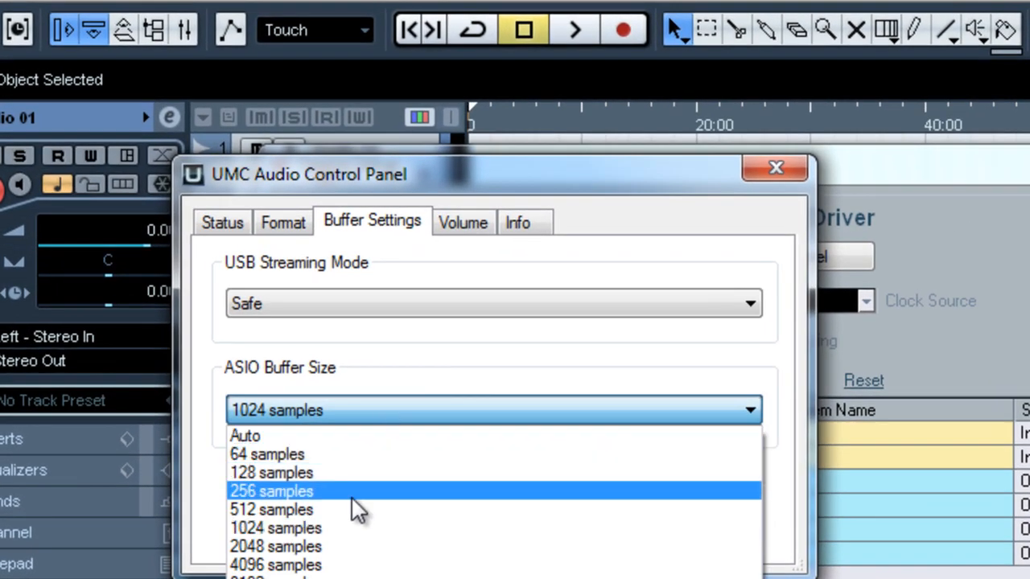
pyautogui.click(254, 497)
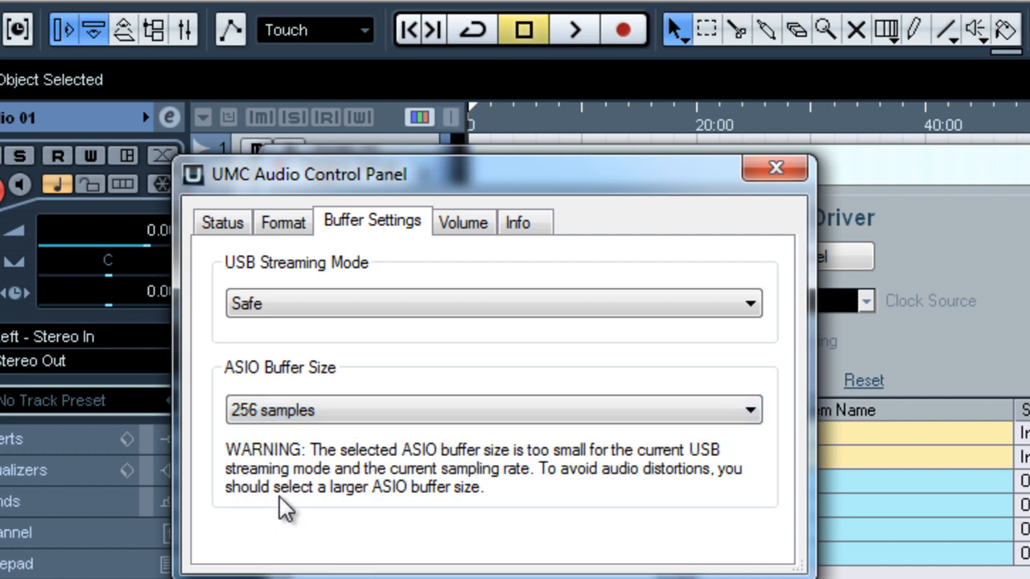
pyautogui.click(423, 412)
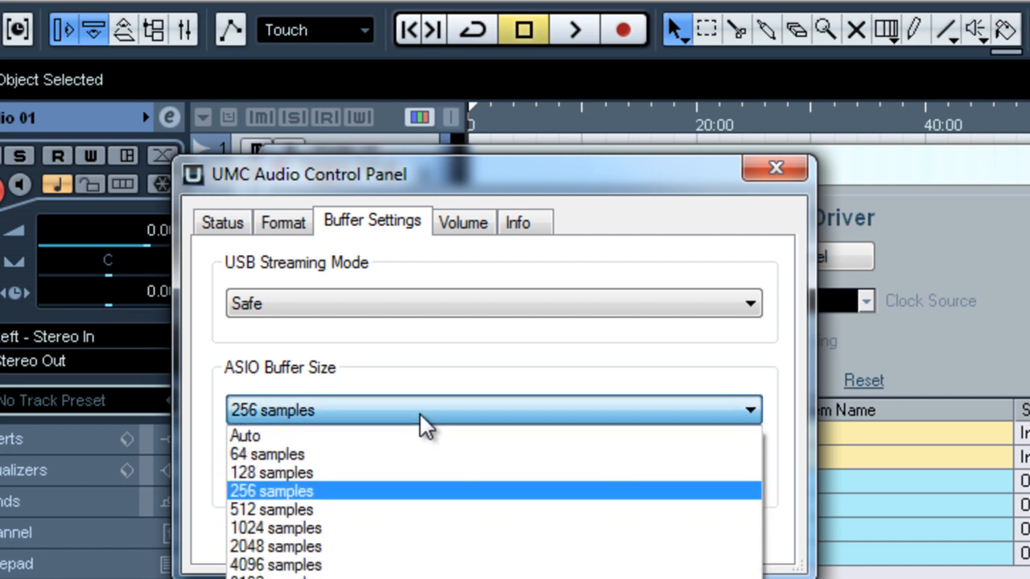
pyautogui.click(363, 533)
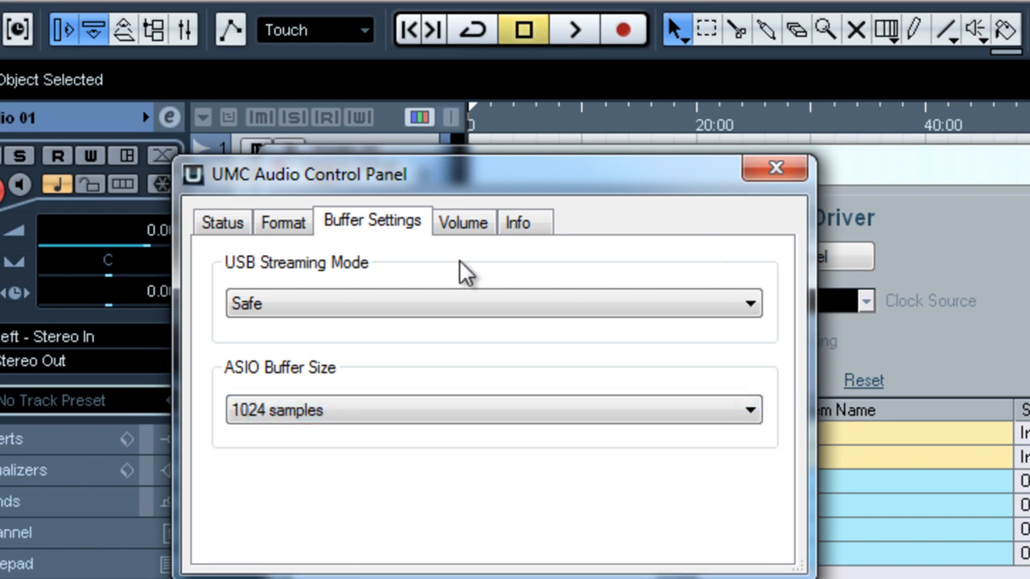
# Inspect the input and output channel volumes in the UMC control panel, and close the panel
pyautogui.click(461, 225)
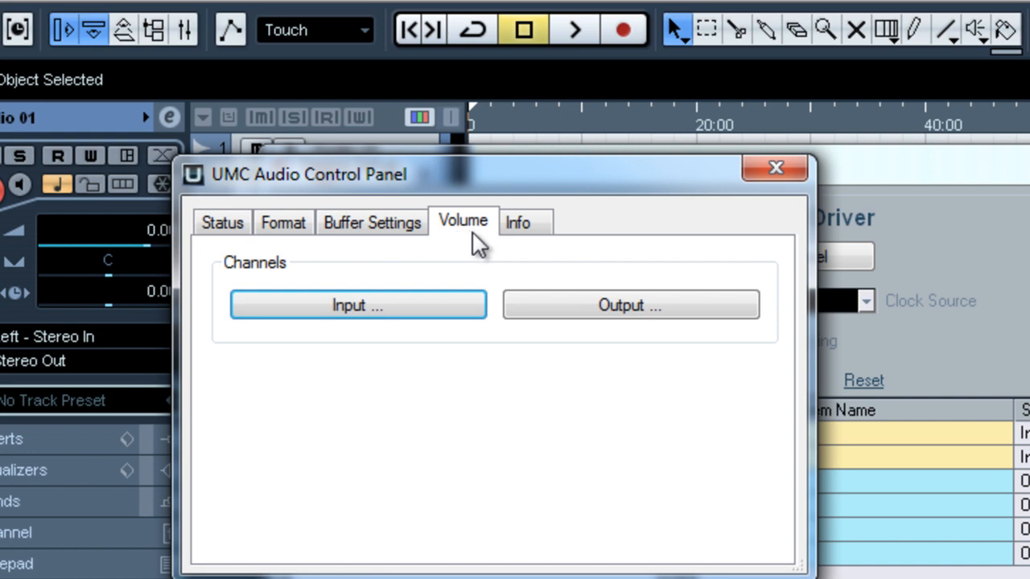
pyautogui.click(418, 316)
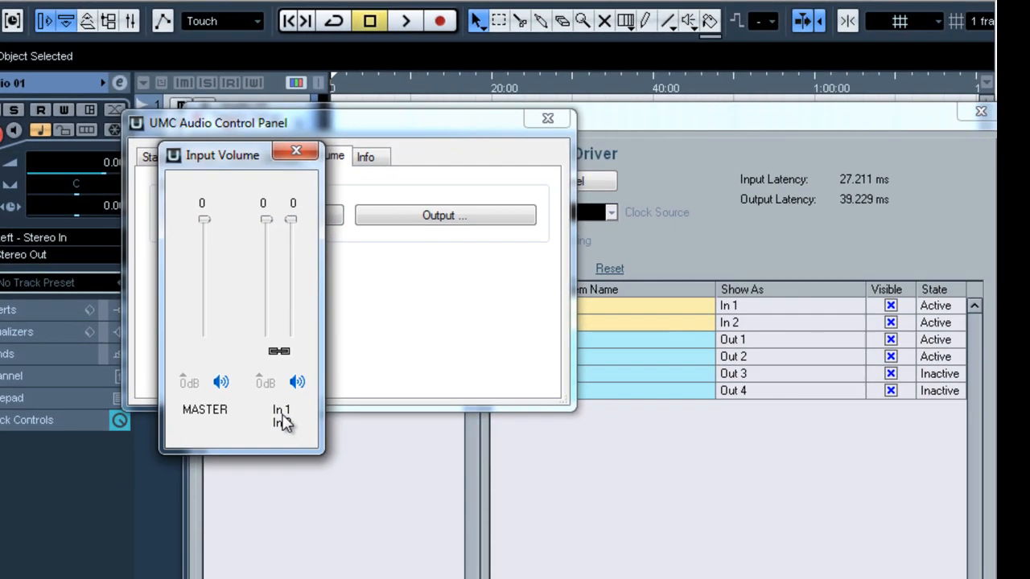
pyautogui.click(300, 153)
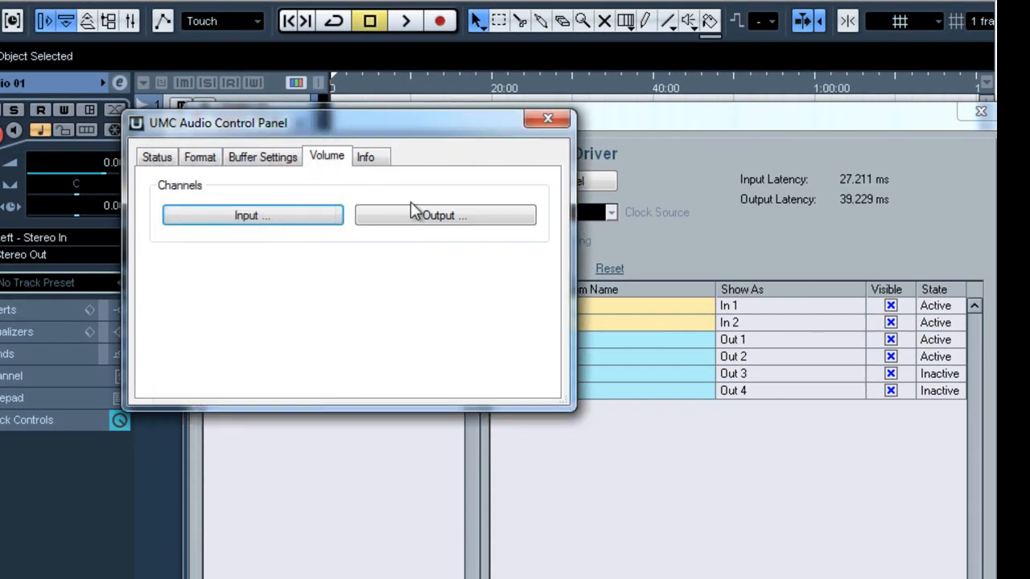
pyautogui.click(421, 222)
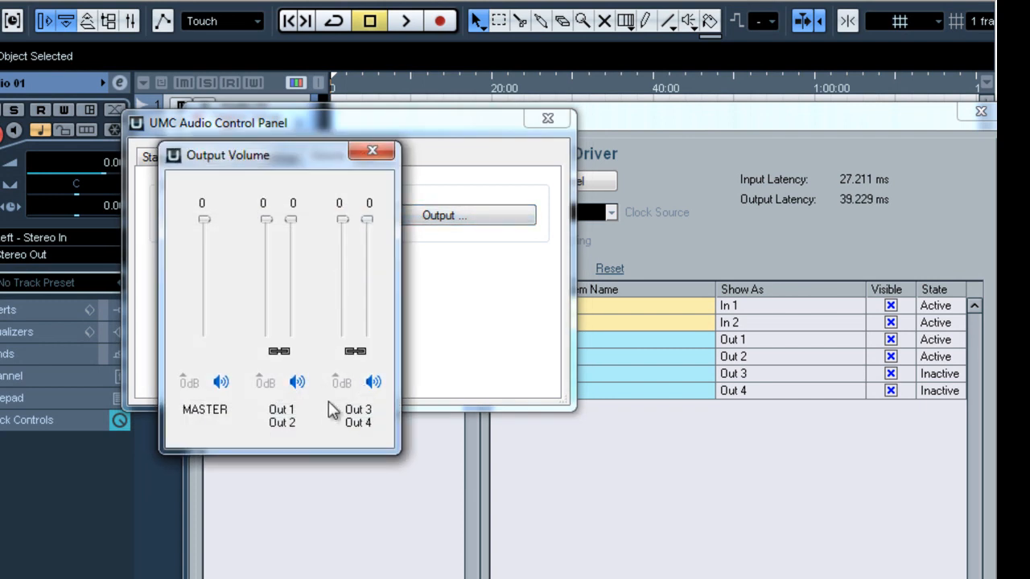
pyautogui.click(385, 157)
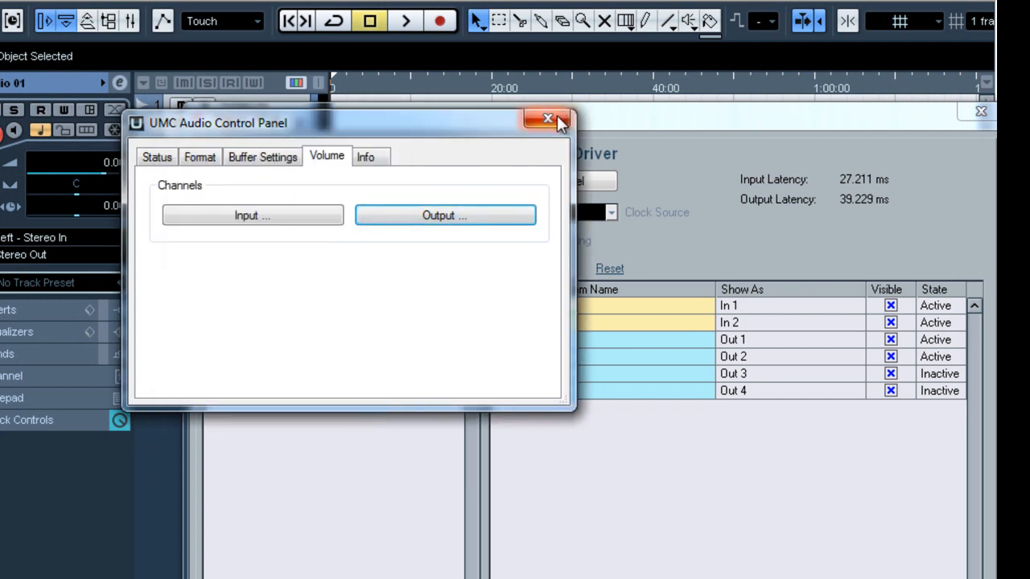
pyautogui.click(559, 120)
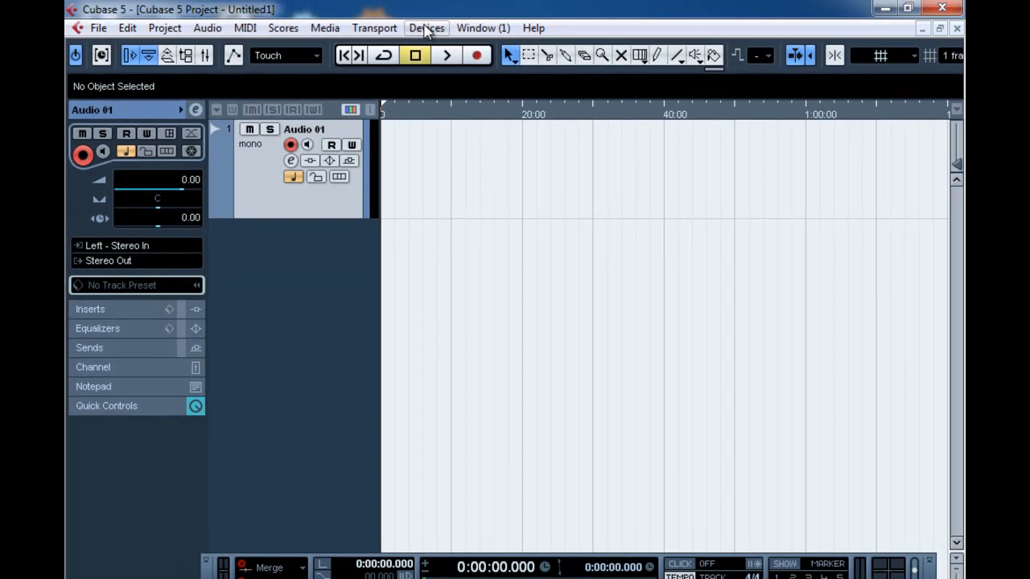
# Open the VST Connections window to access the project's audio bus setup
pyautogui.click(420, 0)
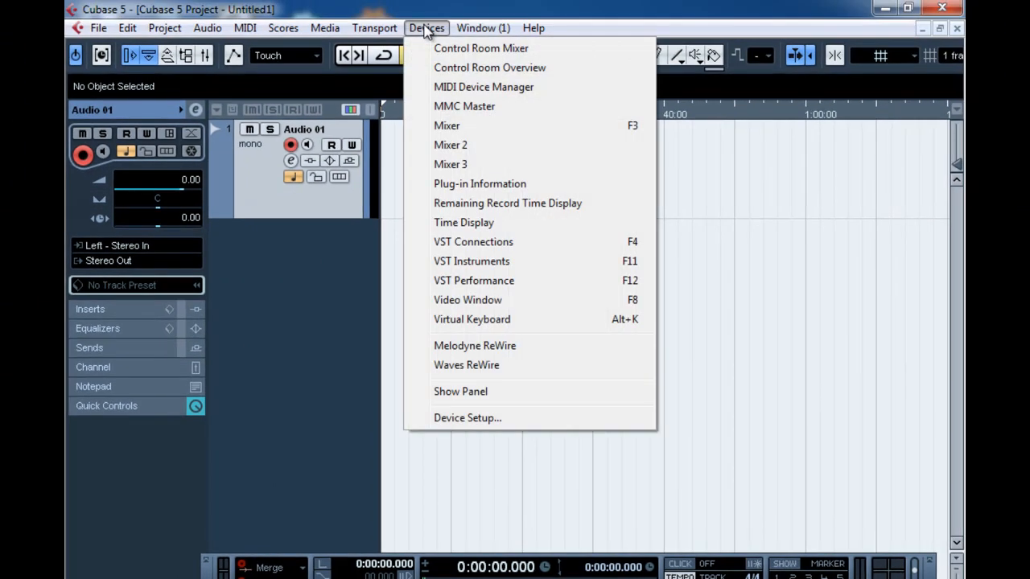
pyautogui.click(498, 250)
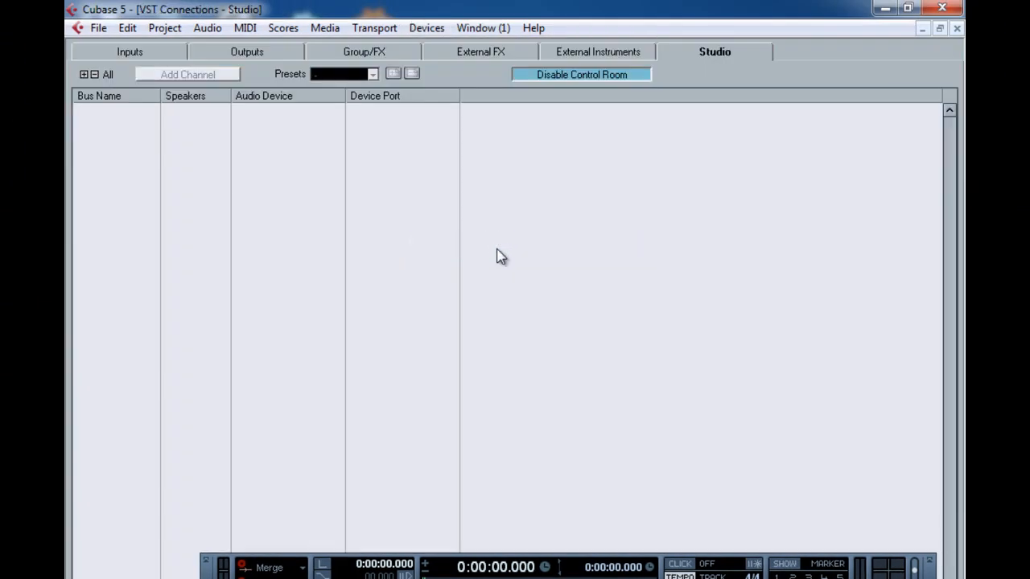
# Assign the UMC ASIO Driver as the audio device of the Stereo In bus in the input connections
pyautogui.click(133, 52)
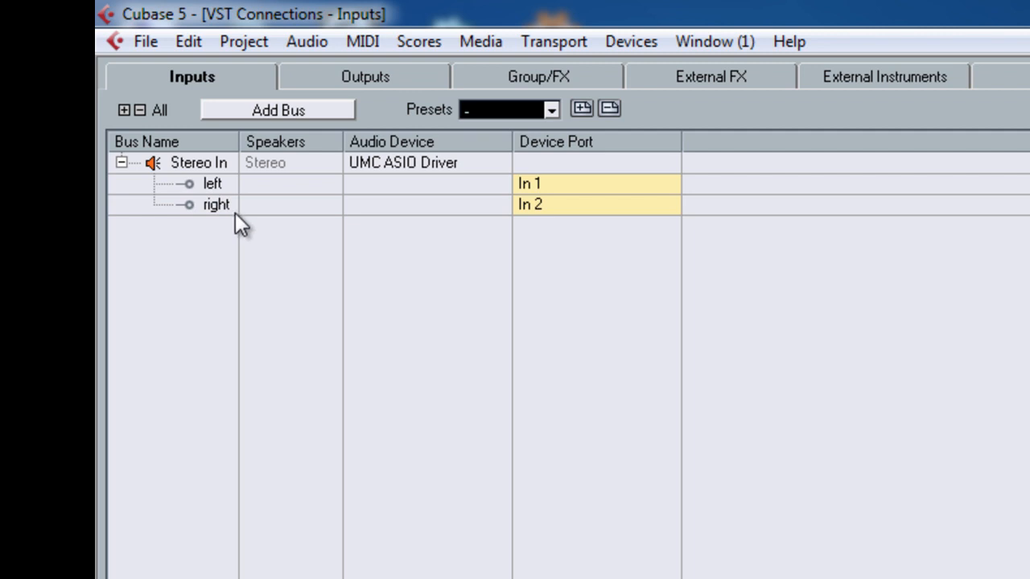
pyautogui.click(378, 164)
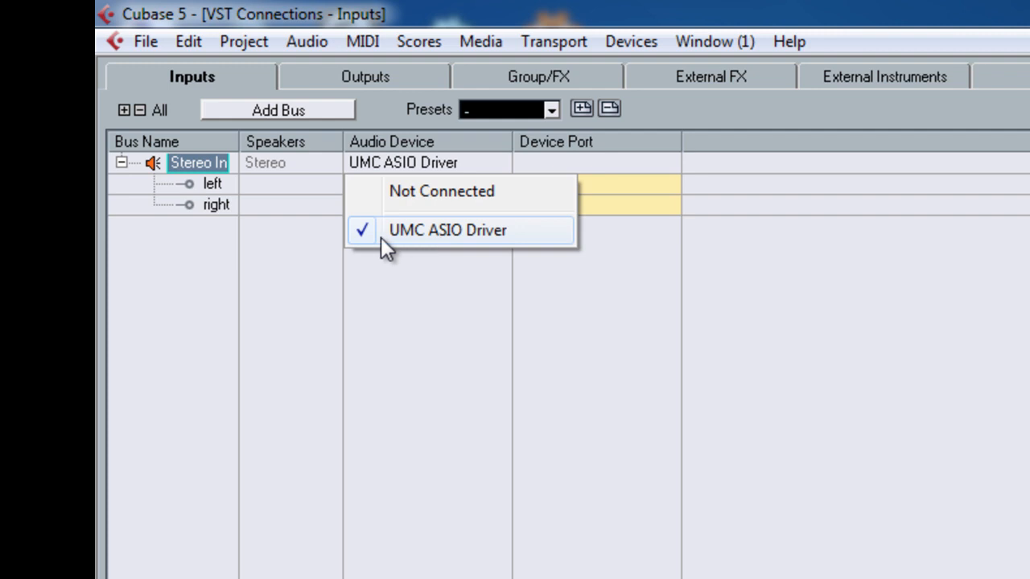
pyautogui.click(426, 233)
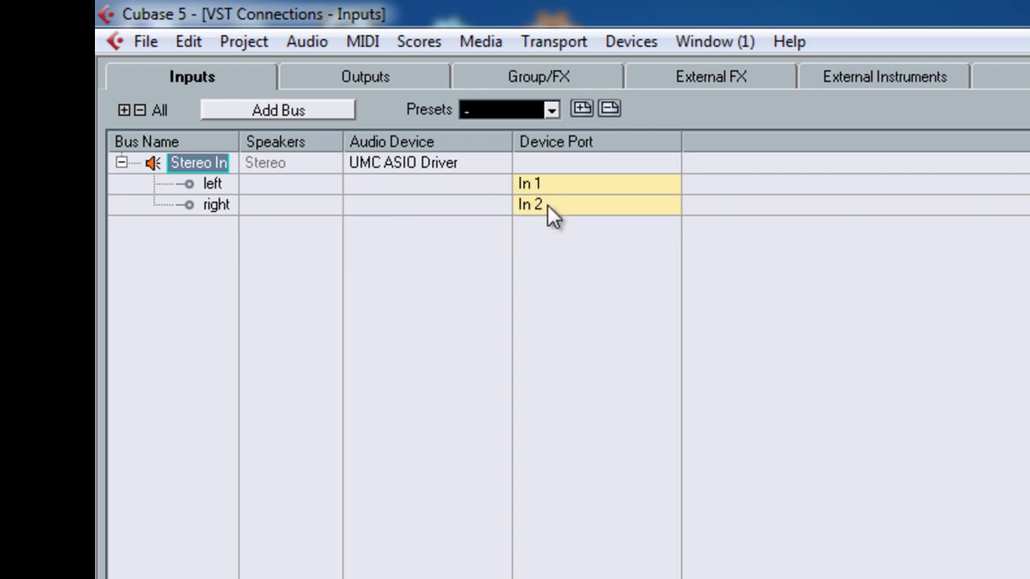
# Check the audio device assigned to the Stereo Out bus in the output connections, and return to the project
pyautogui.click(378, 78)
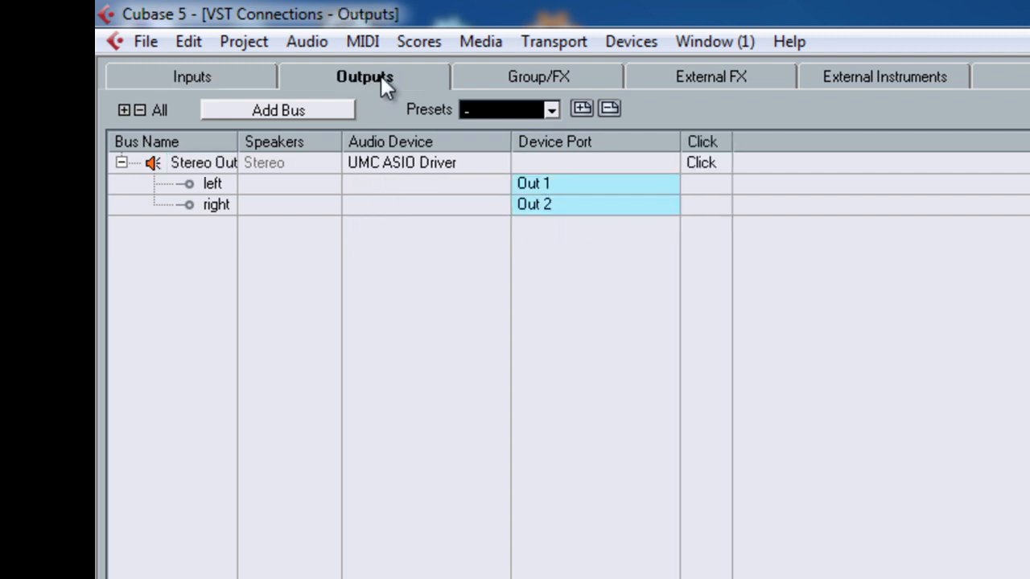
pyautogui.click(394, 173)
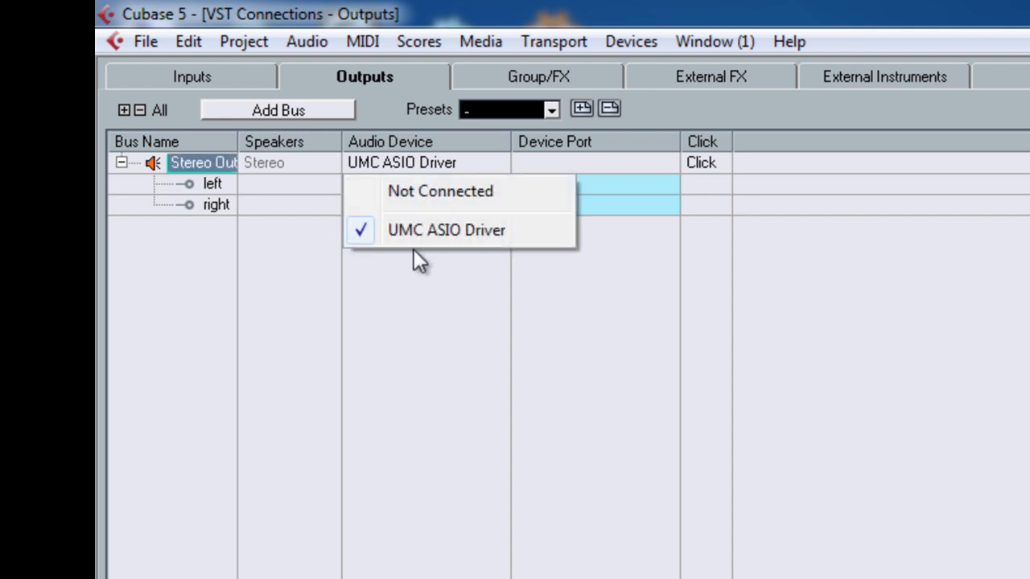
pyautogui.click(407, 161)
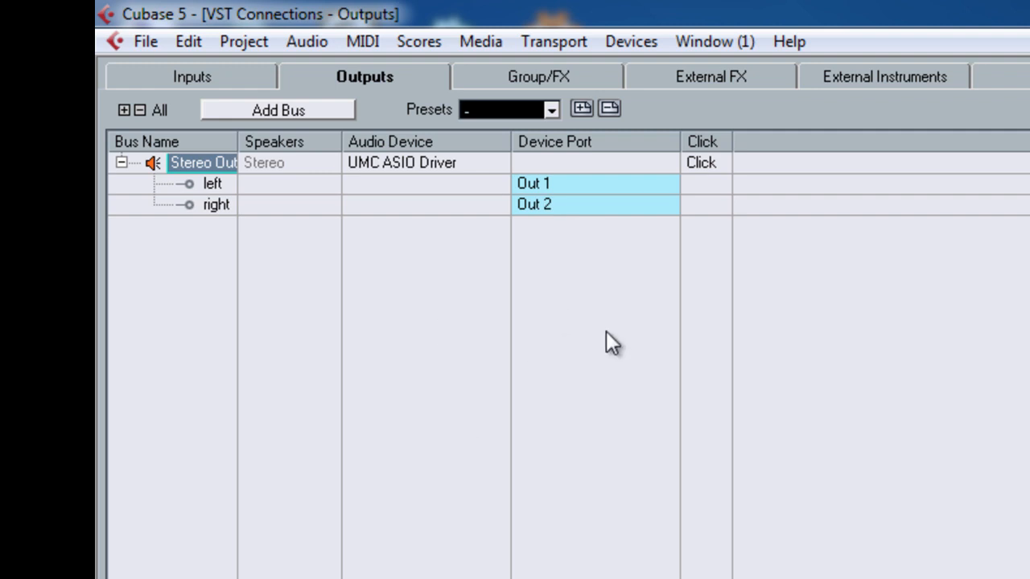
pyautogui.press('F4')
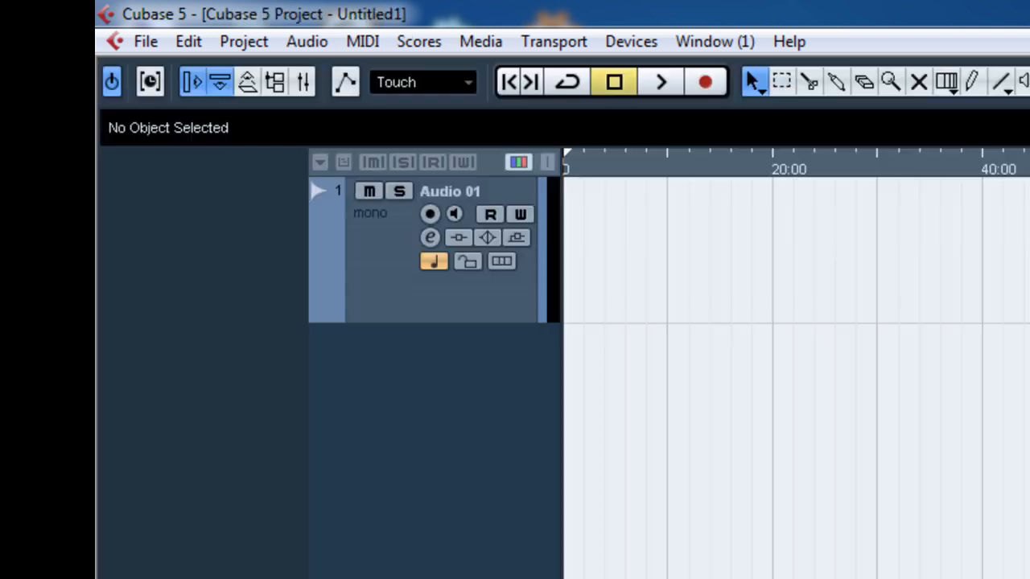
# Select the Audio 01 track and set its input routing to the Right channel of Stereo In
pyautogui.click(381, 299)
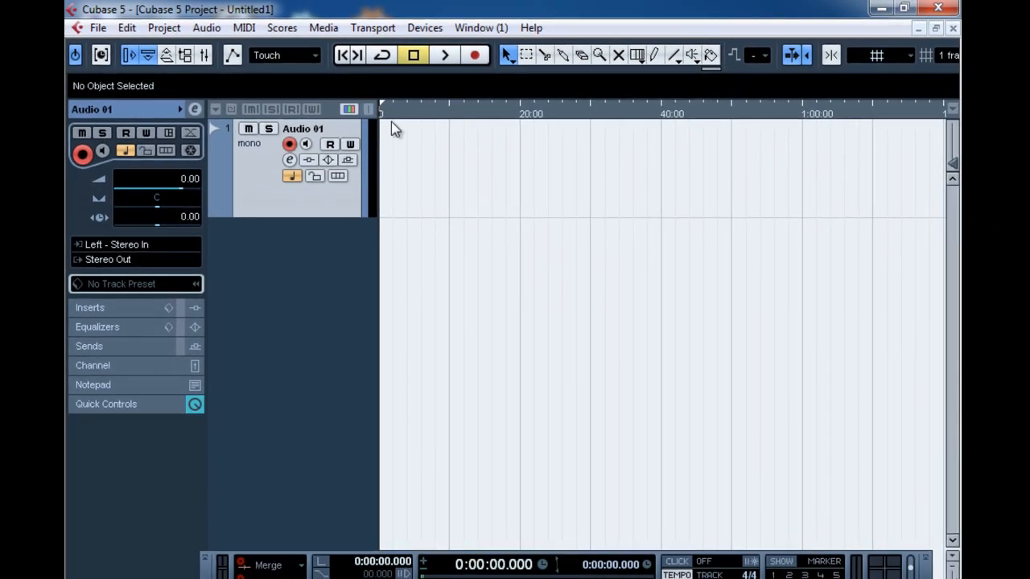
pyautogui.click(125, 251)
pyautogui.moveTo(156, 292)
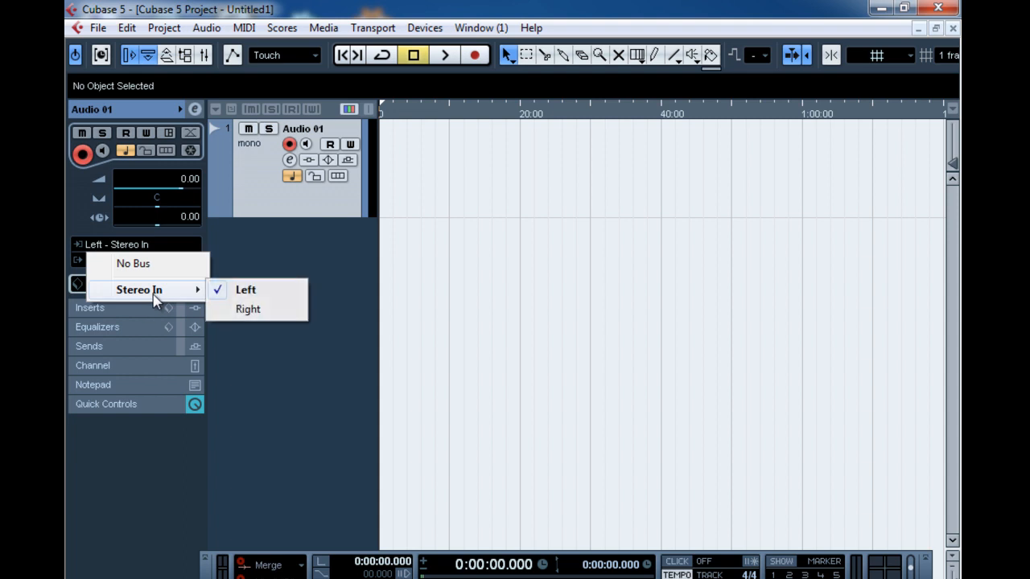
pyautogui.click(241, 310)
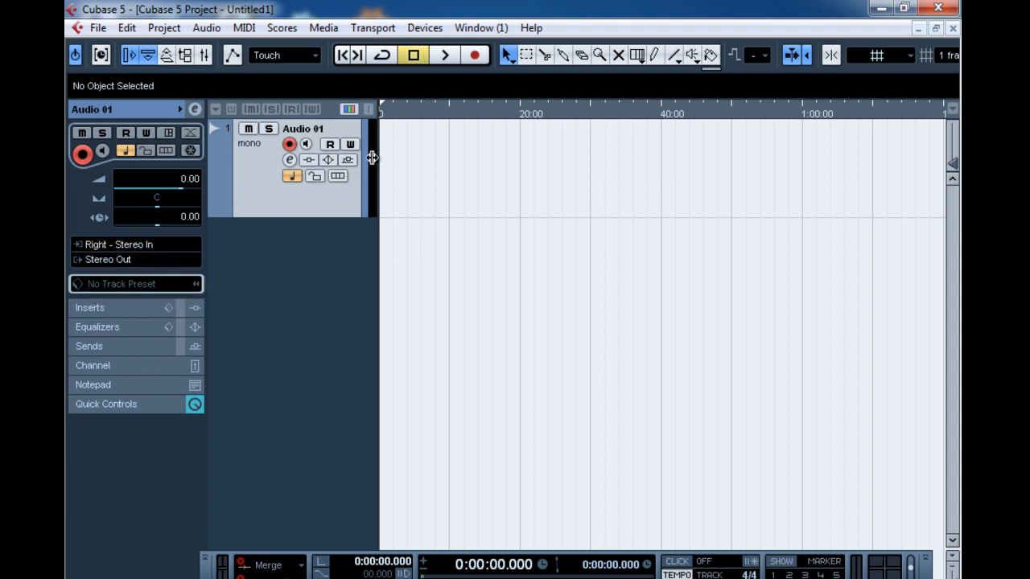
# Place the project cursor at about 1 second and record a short audio take on the Audio 01 track
pyautogui.click(387, 112)
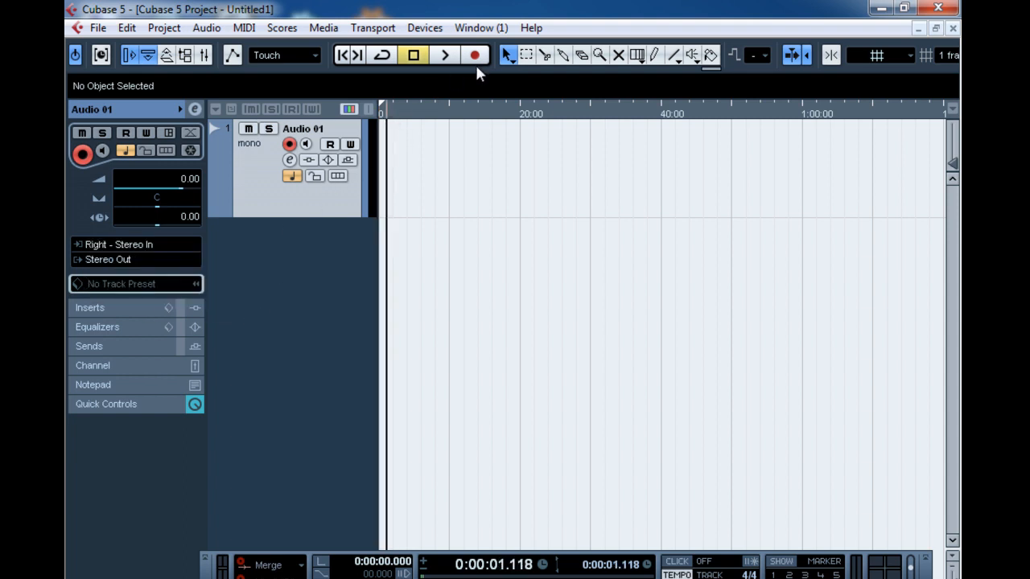
pyautogui.click(478, 57)
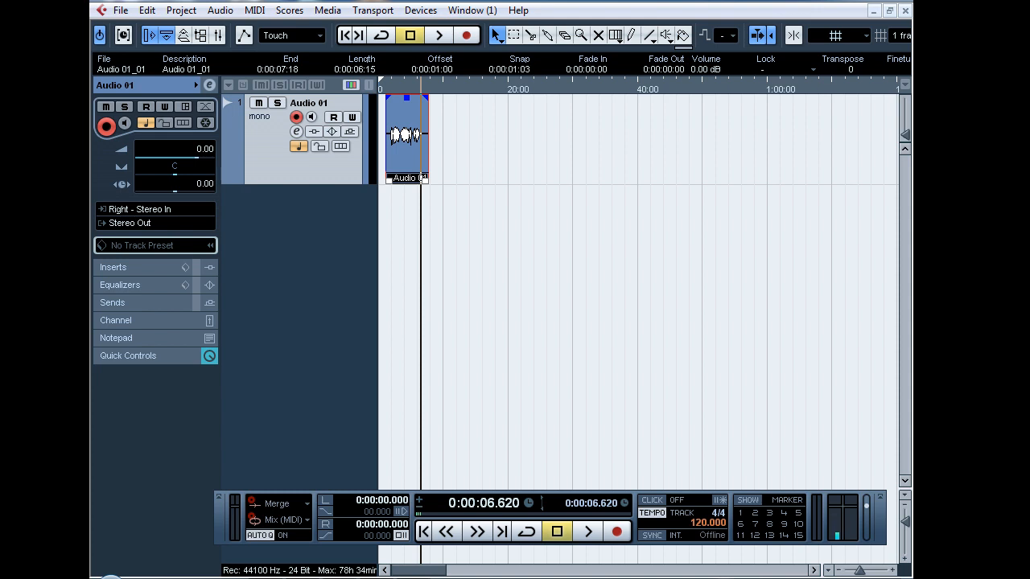
pyautogui.press('F2')
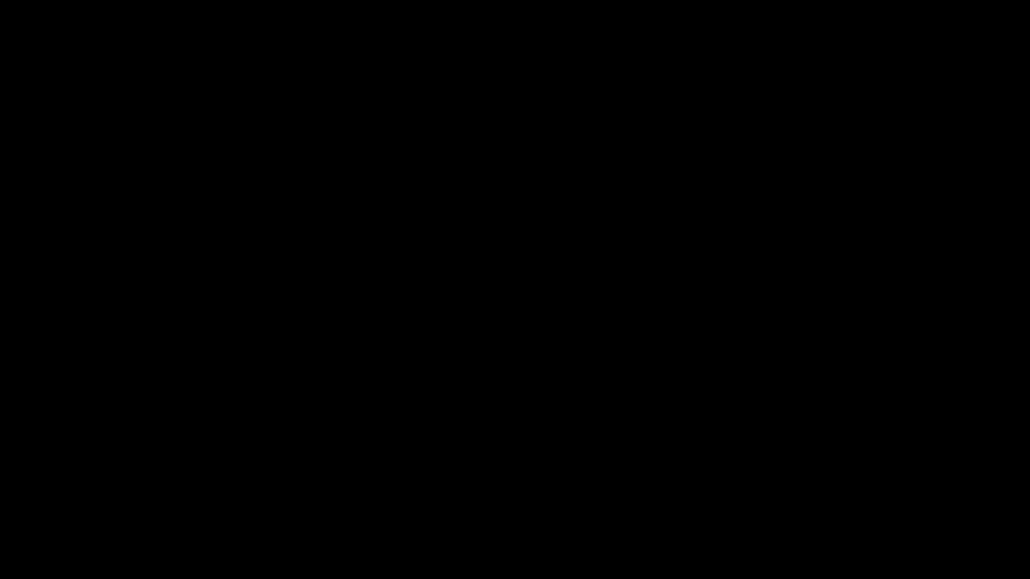